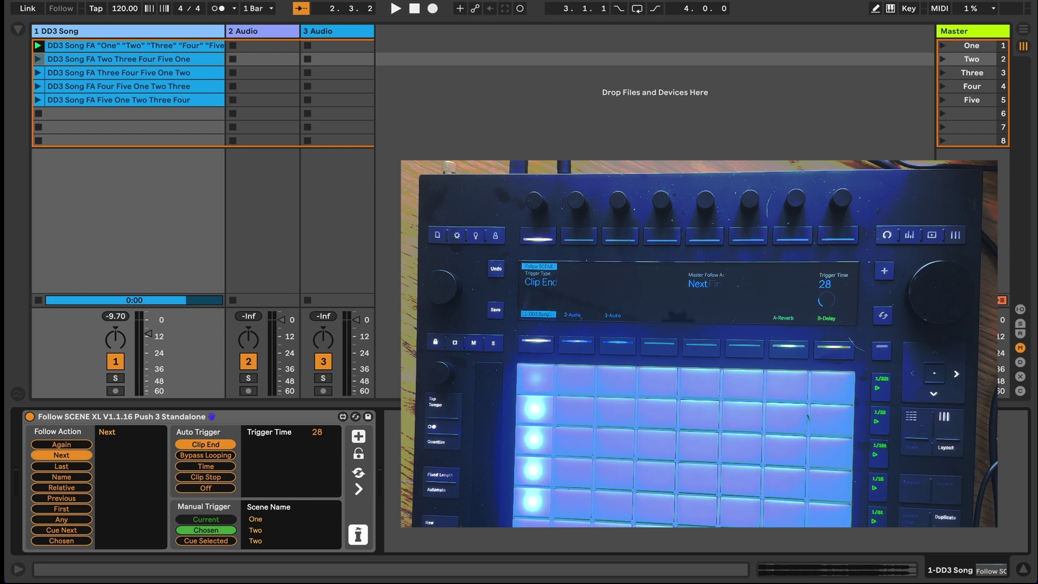
Launch Master scene One in Session View to start the DD3 Song.
click(942, 45)
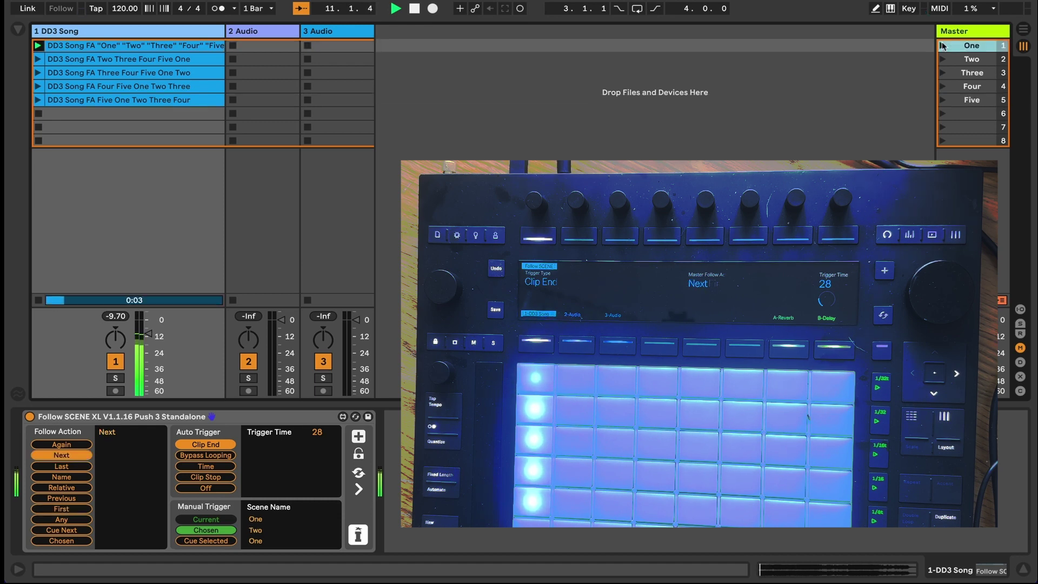
Stop the DD3 Song playback with the transport Stop button.
click(415, 9)
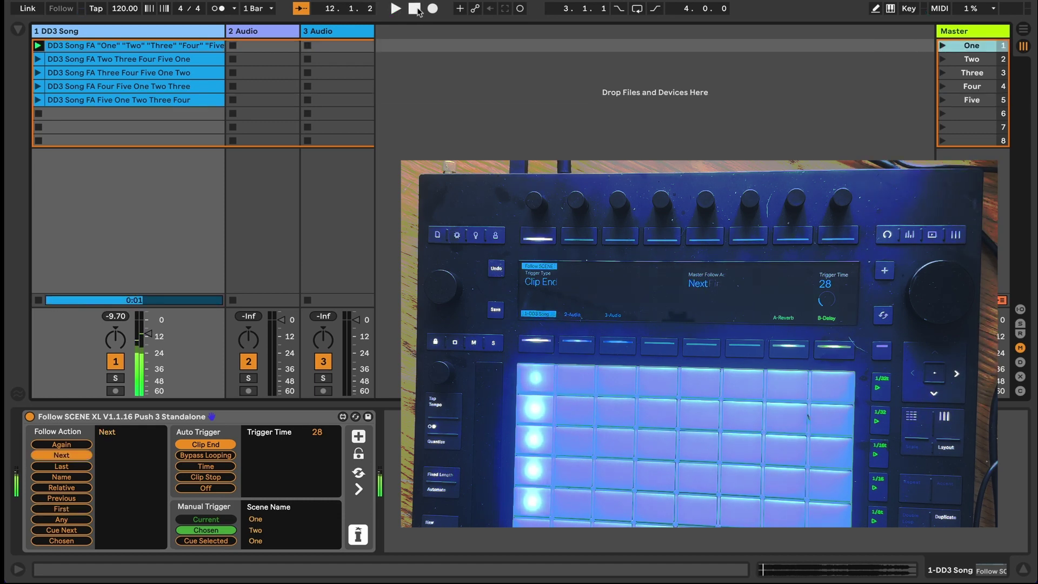
Switch Follow SCENE XL's follow action to Name, targeting scene Two on Clip End.
click(75, 478)
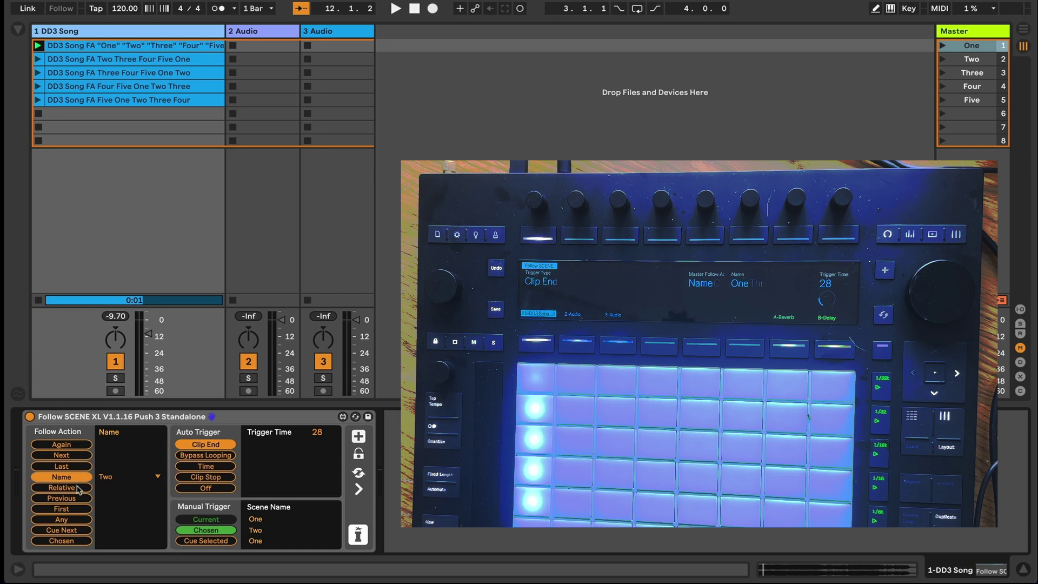
Try the Relative follow action with the offset stepped down to -4, then switch to Any.
click(62, 487)
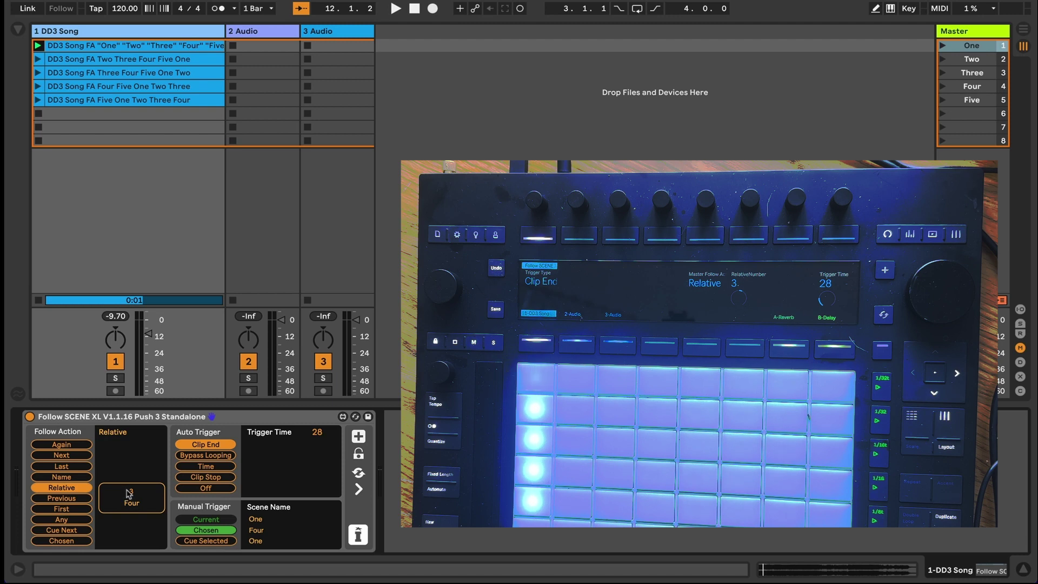
click(142, 496)
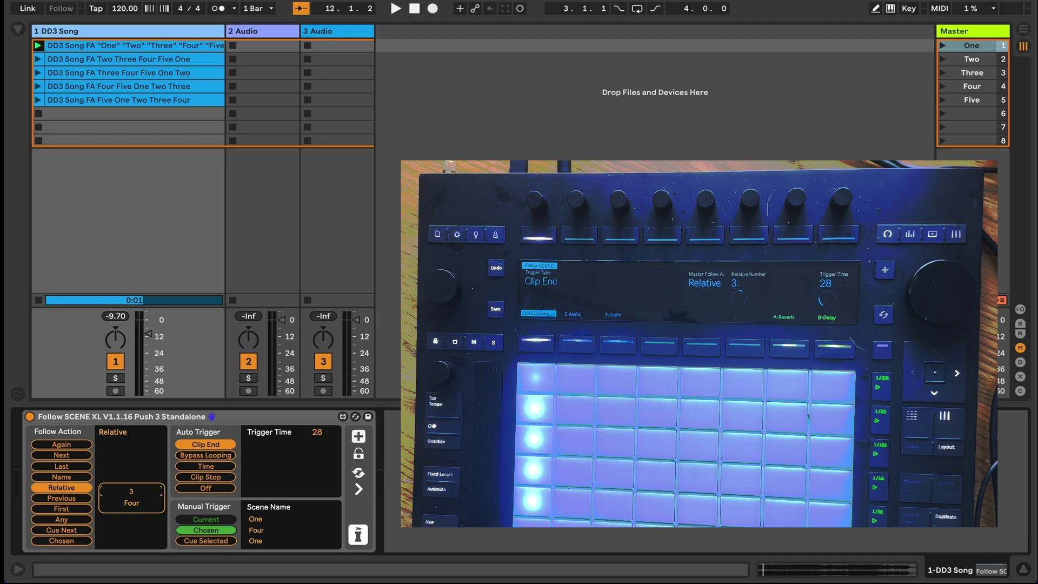
key(Down)
key(Down)
key(Down)
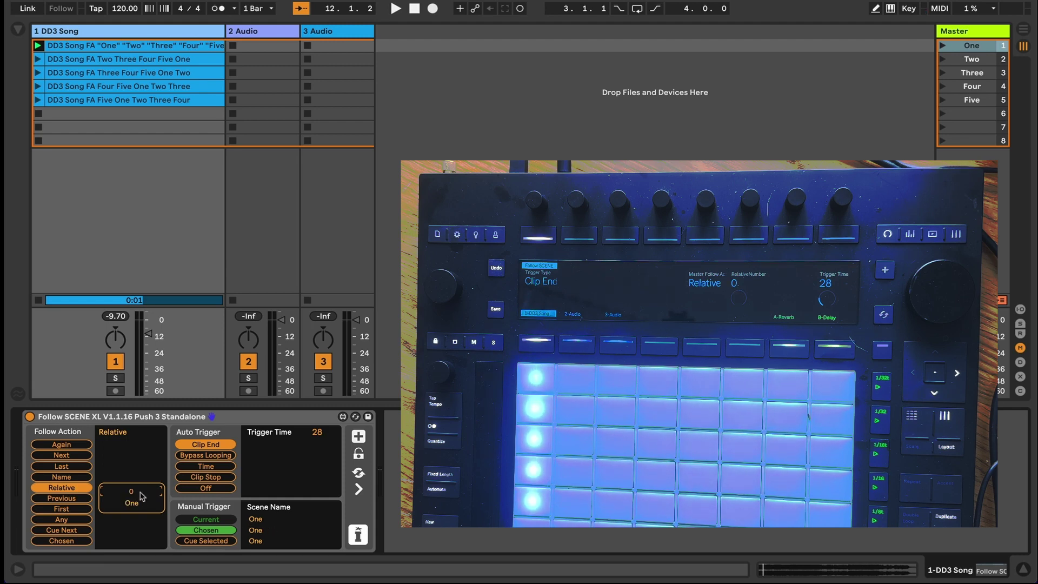
key(Down)
key(Down)
key(Down)
key(Down)
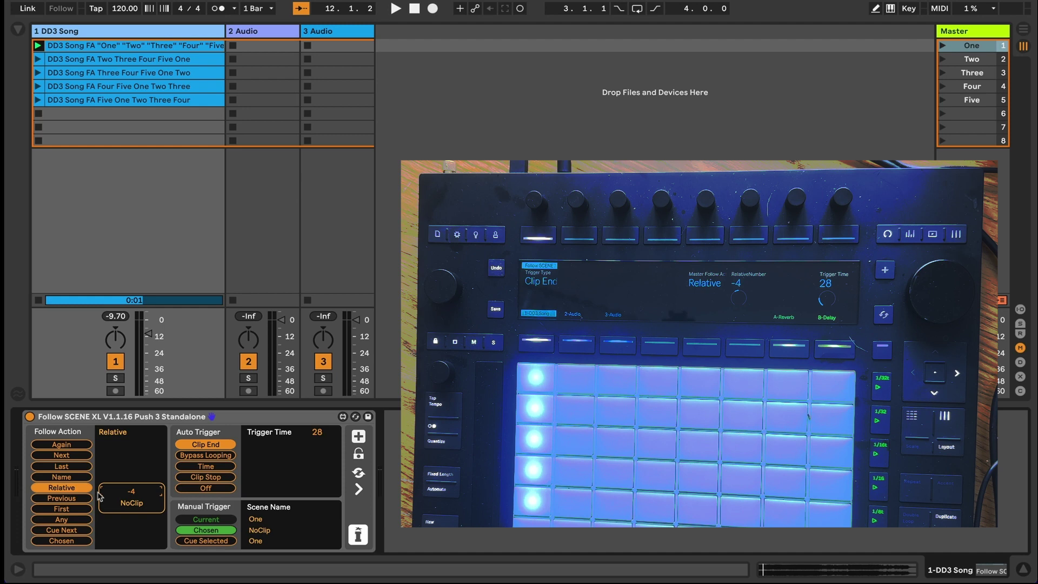
click(77, 519)
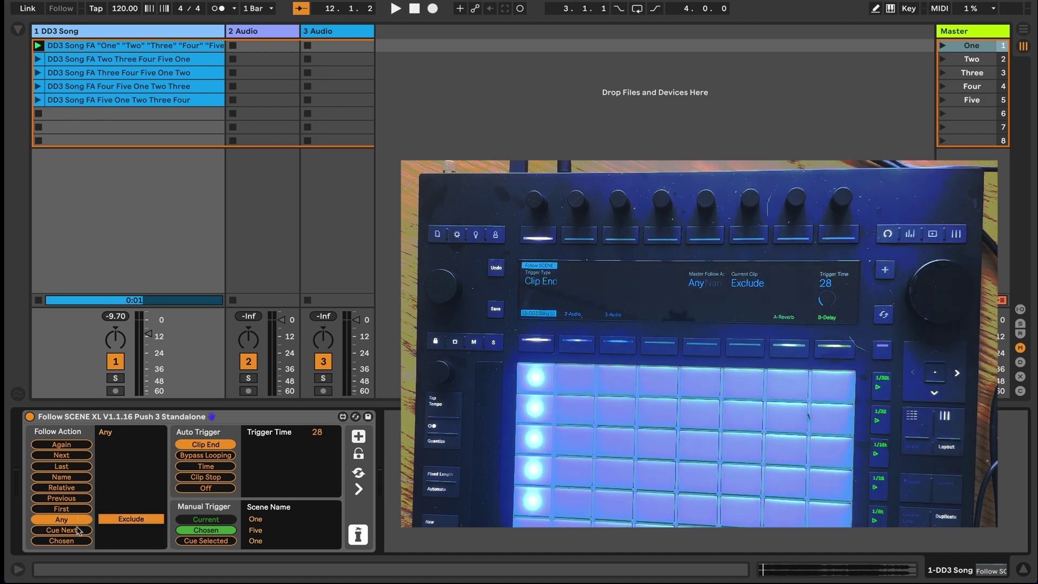
Set the follow action to Cue Next, auto-triggered by Bypass Looping after 10 loops.
click(77, 532)
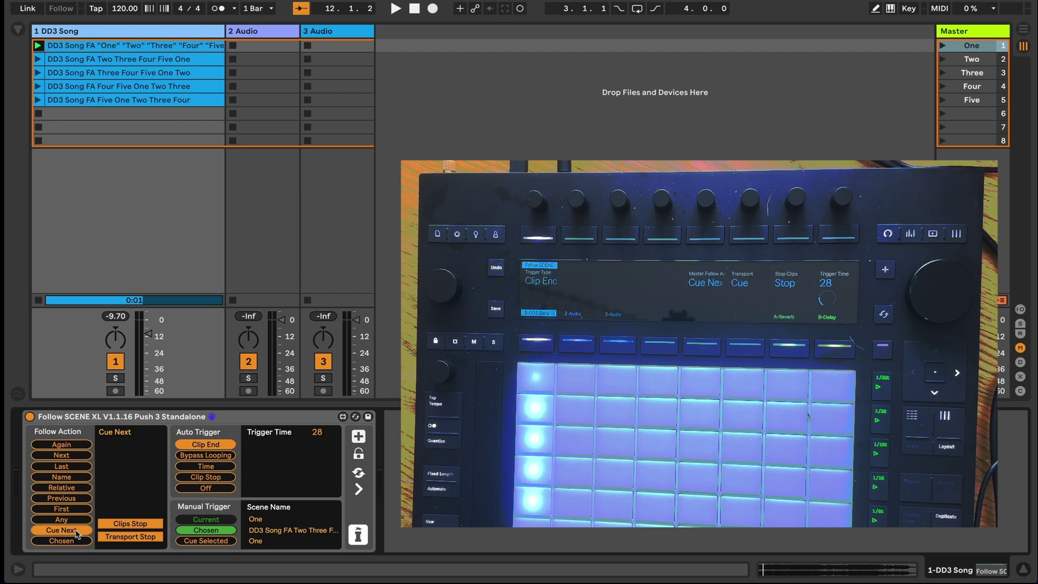
click(220, 456)
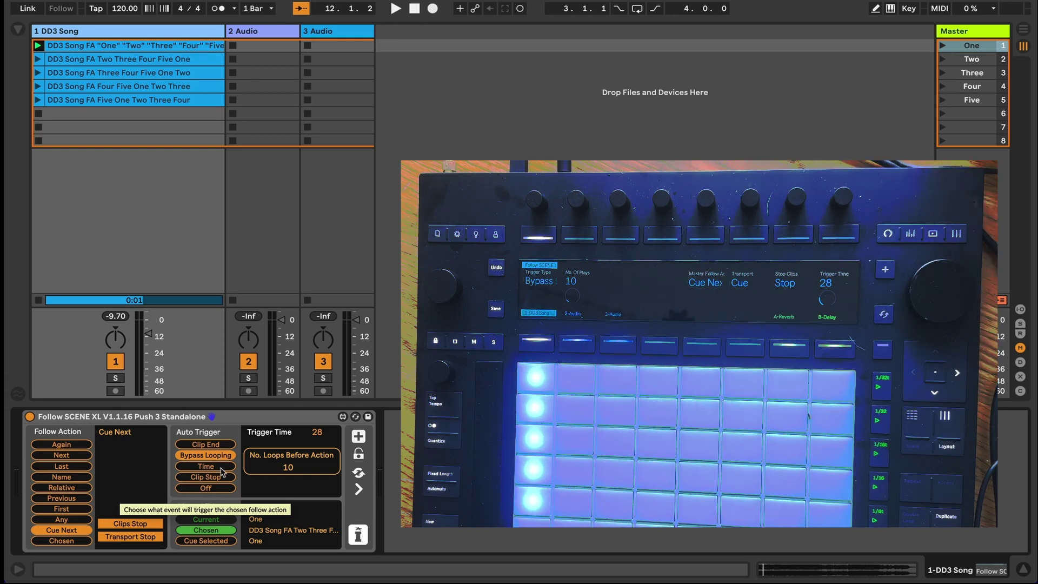
Auto-trigger on Clip Stop and make the Name follow action target scene One.
click(222, 467)
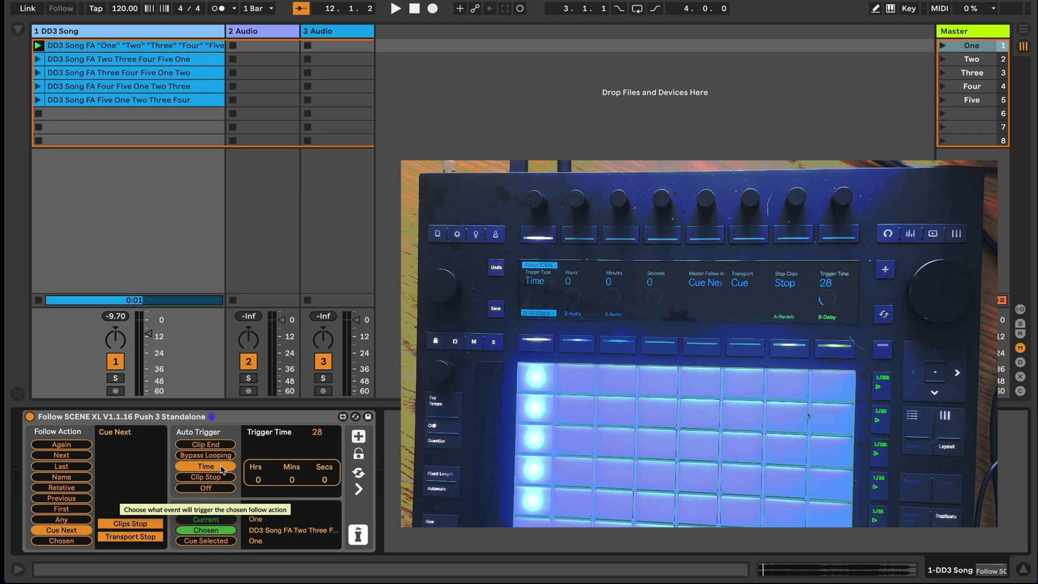
click(222, 478)
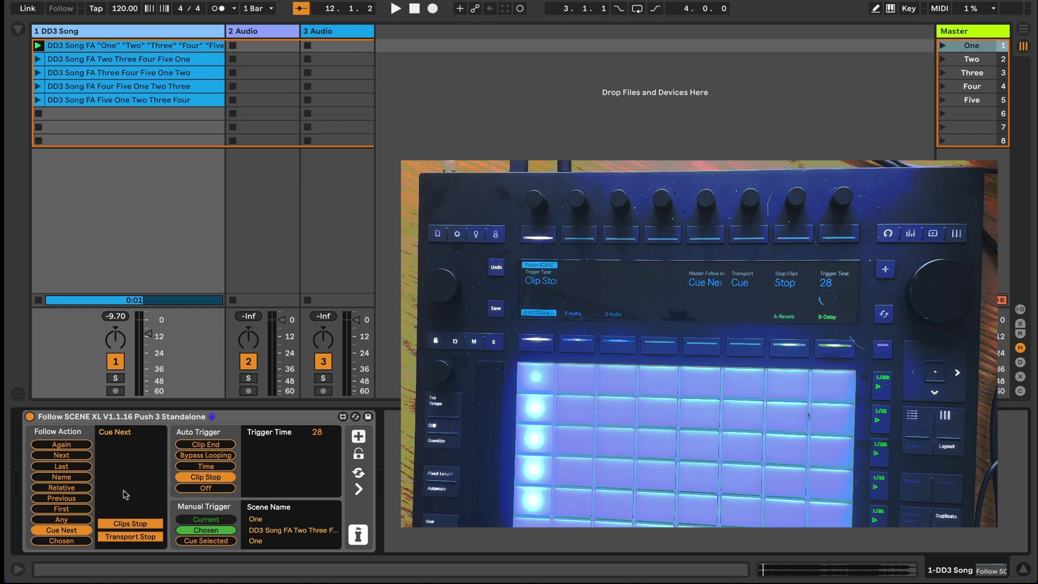
click(67, 478)
click(155, 482)
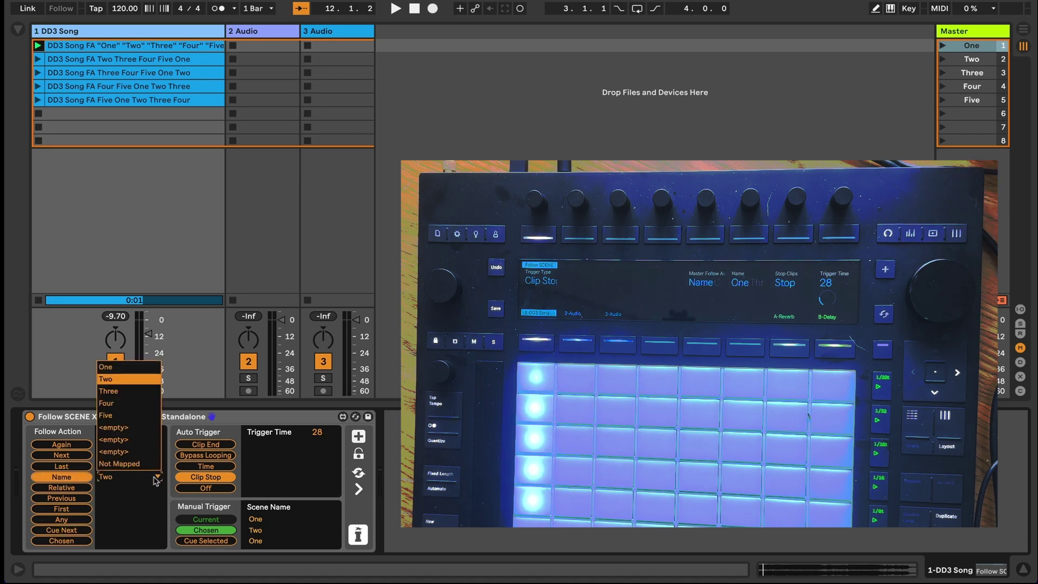
click(115, 366)
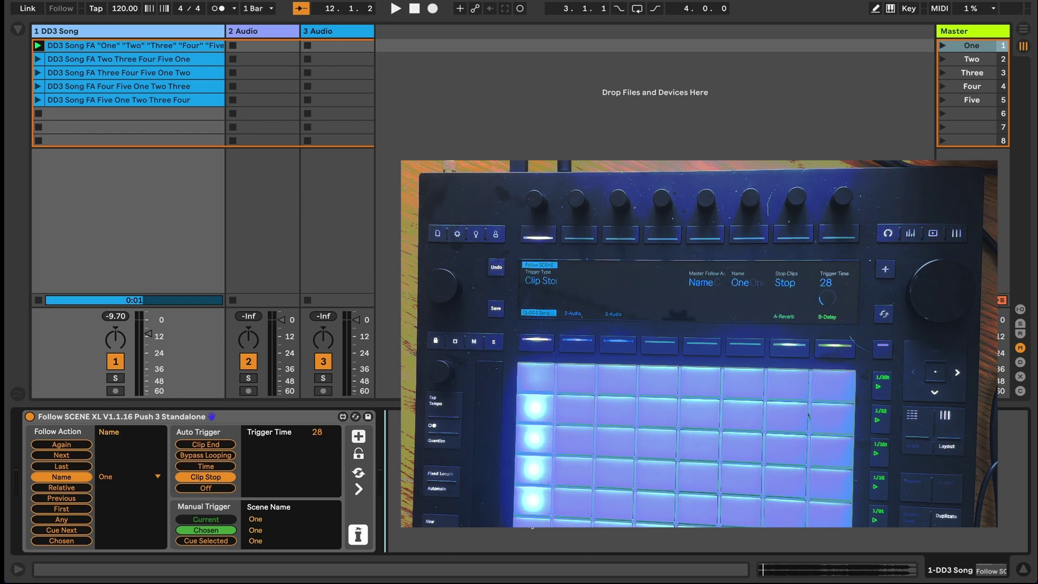
Open the device patch in Max, find live.banks, and bring it into view in patching mode.
click(343, 417)
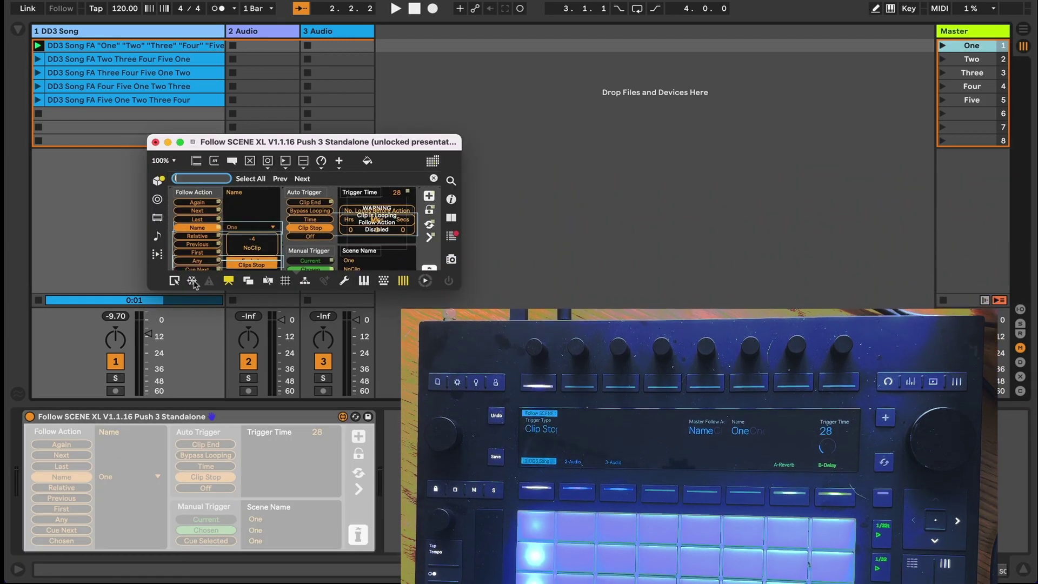
text(live.bank)
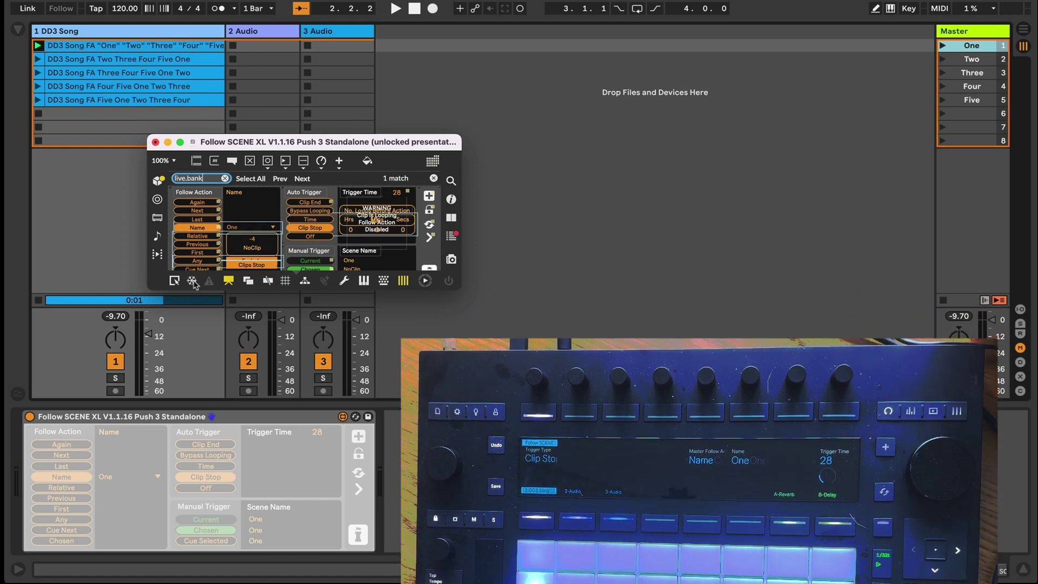
text(s)
click(303, 180)
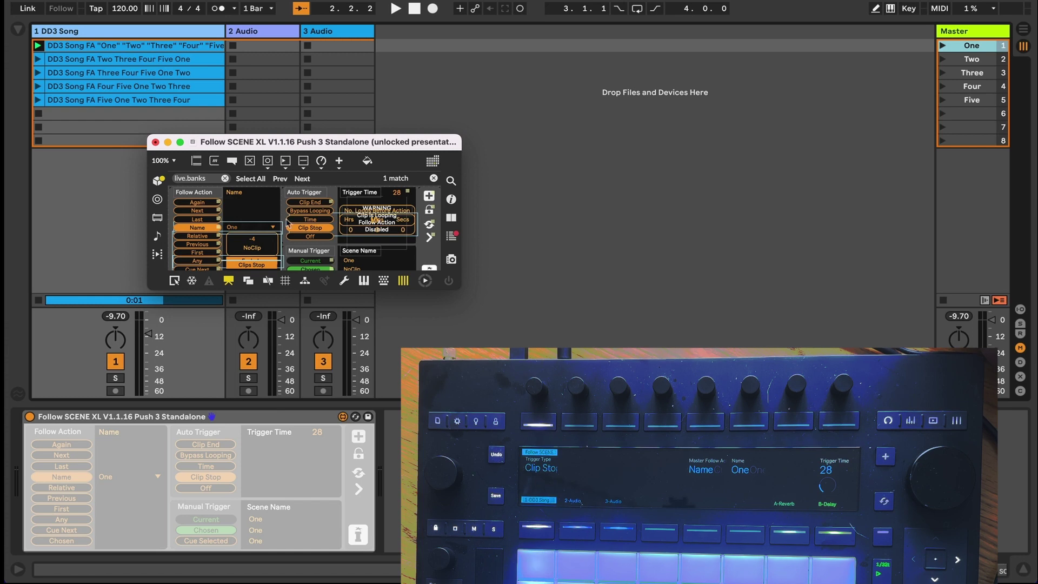
key(super+alt+e)
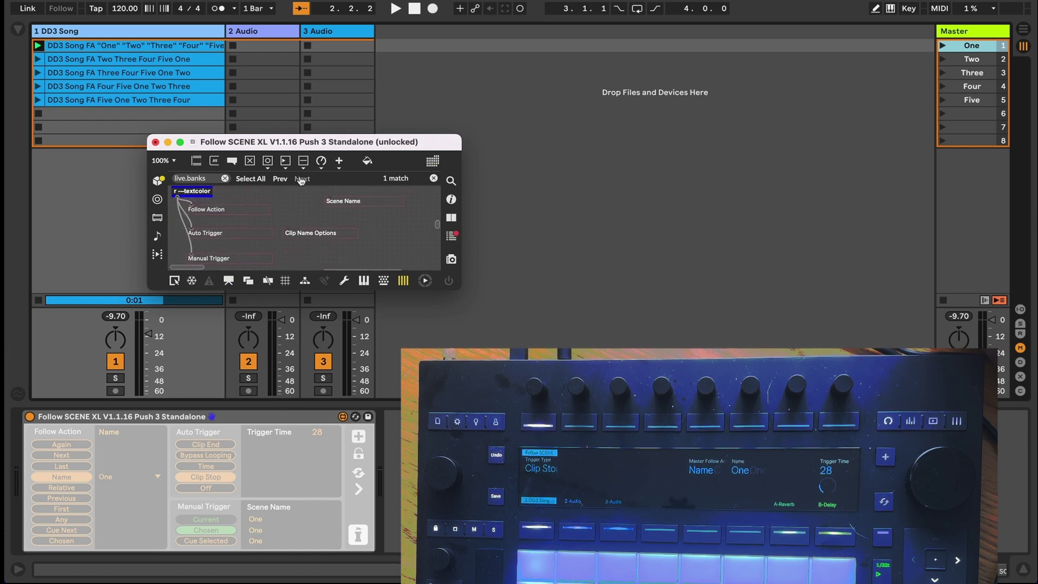
click(301, 179)
scroll(407, 239, up, 3)
scroll(406, 239, right, 3)
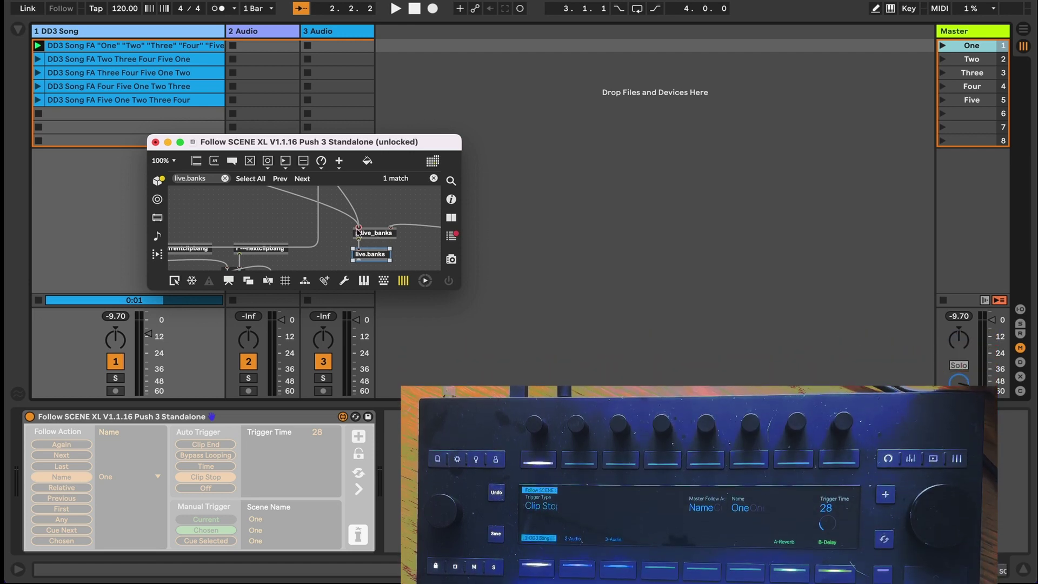
Open the p live_banks subpatcher to view how follow-action changes relabel the Push bank.
double_click(373, 236)
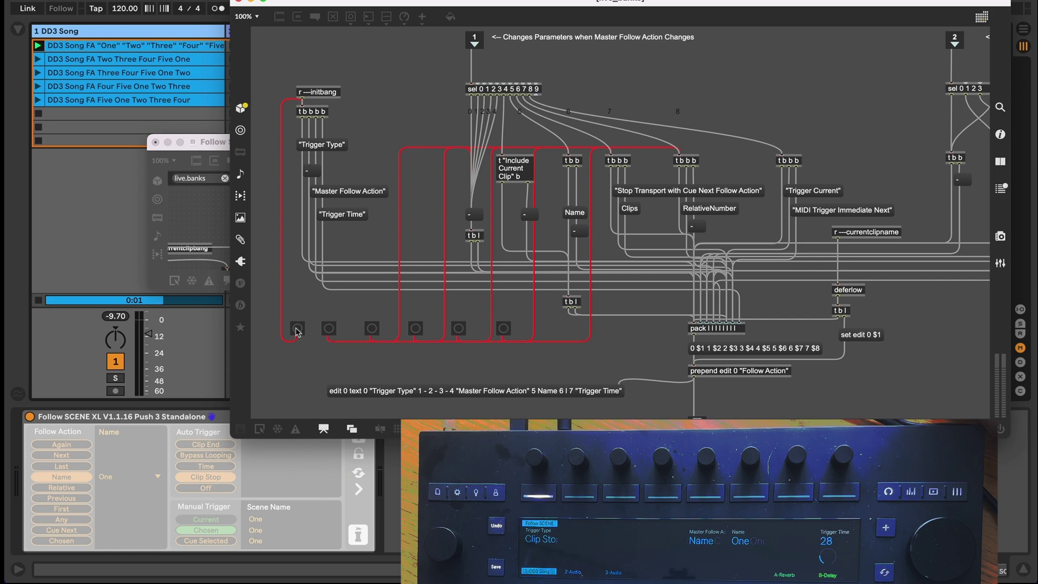
Fire the red-row bangs for Include Current Clip, Name, Cue Next stop options and RelativeNumber.
click(329, 328)
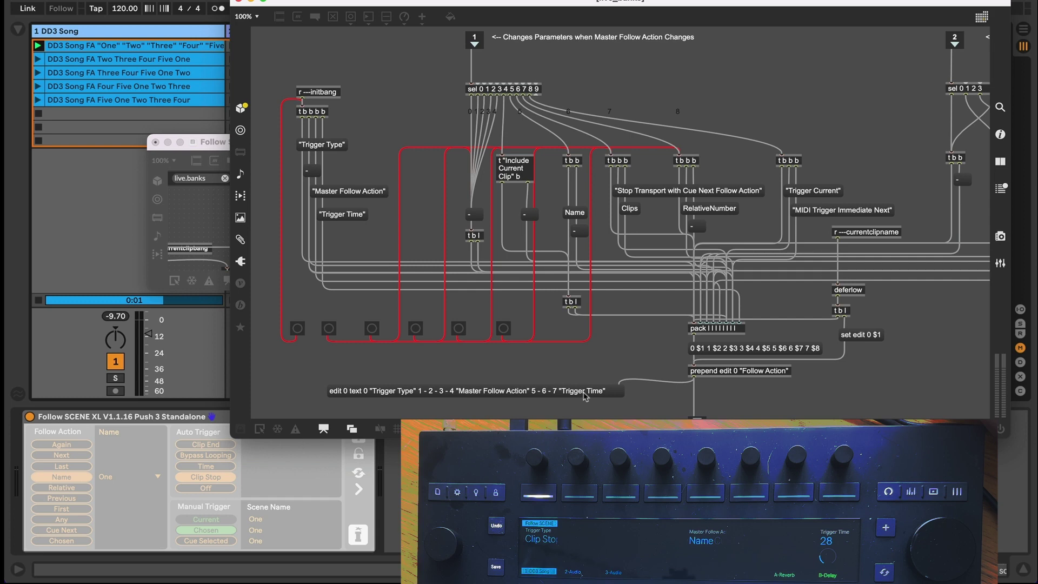
click(372, 329)
click(416, 331)
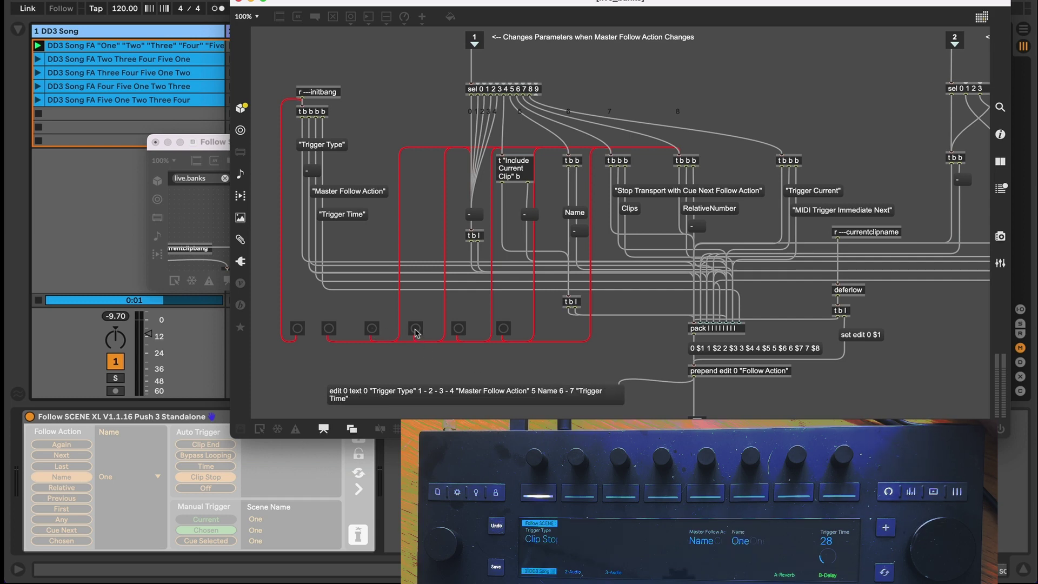
click(458, 330)
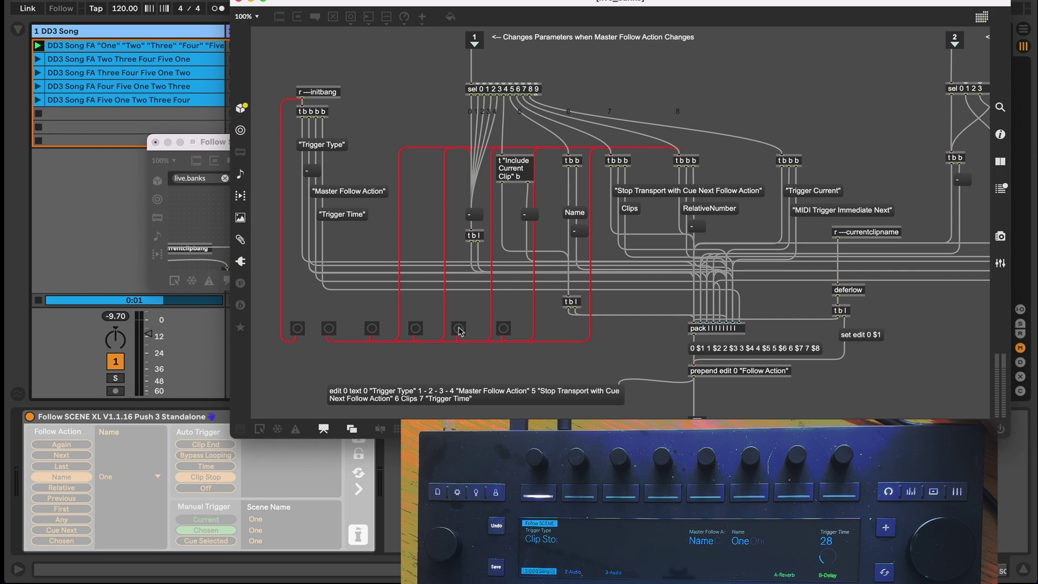
click(503, 329)
click(460, 329)
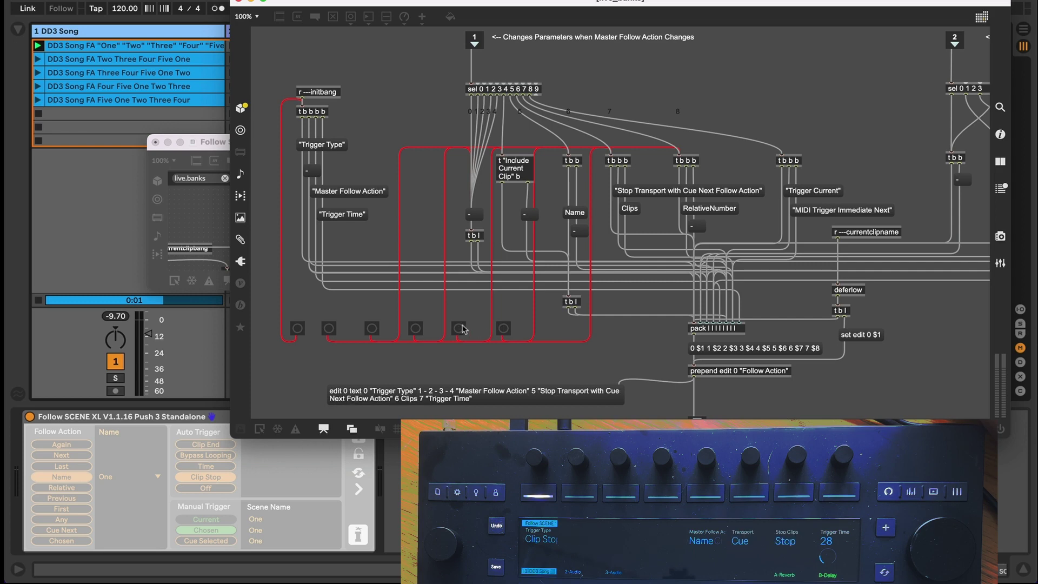